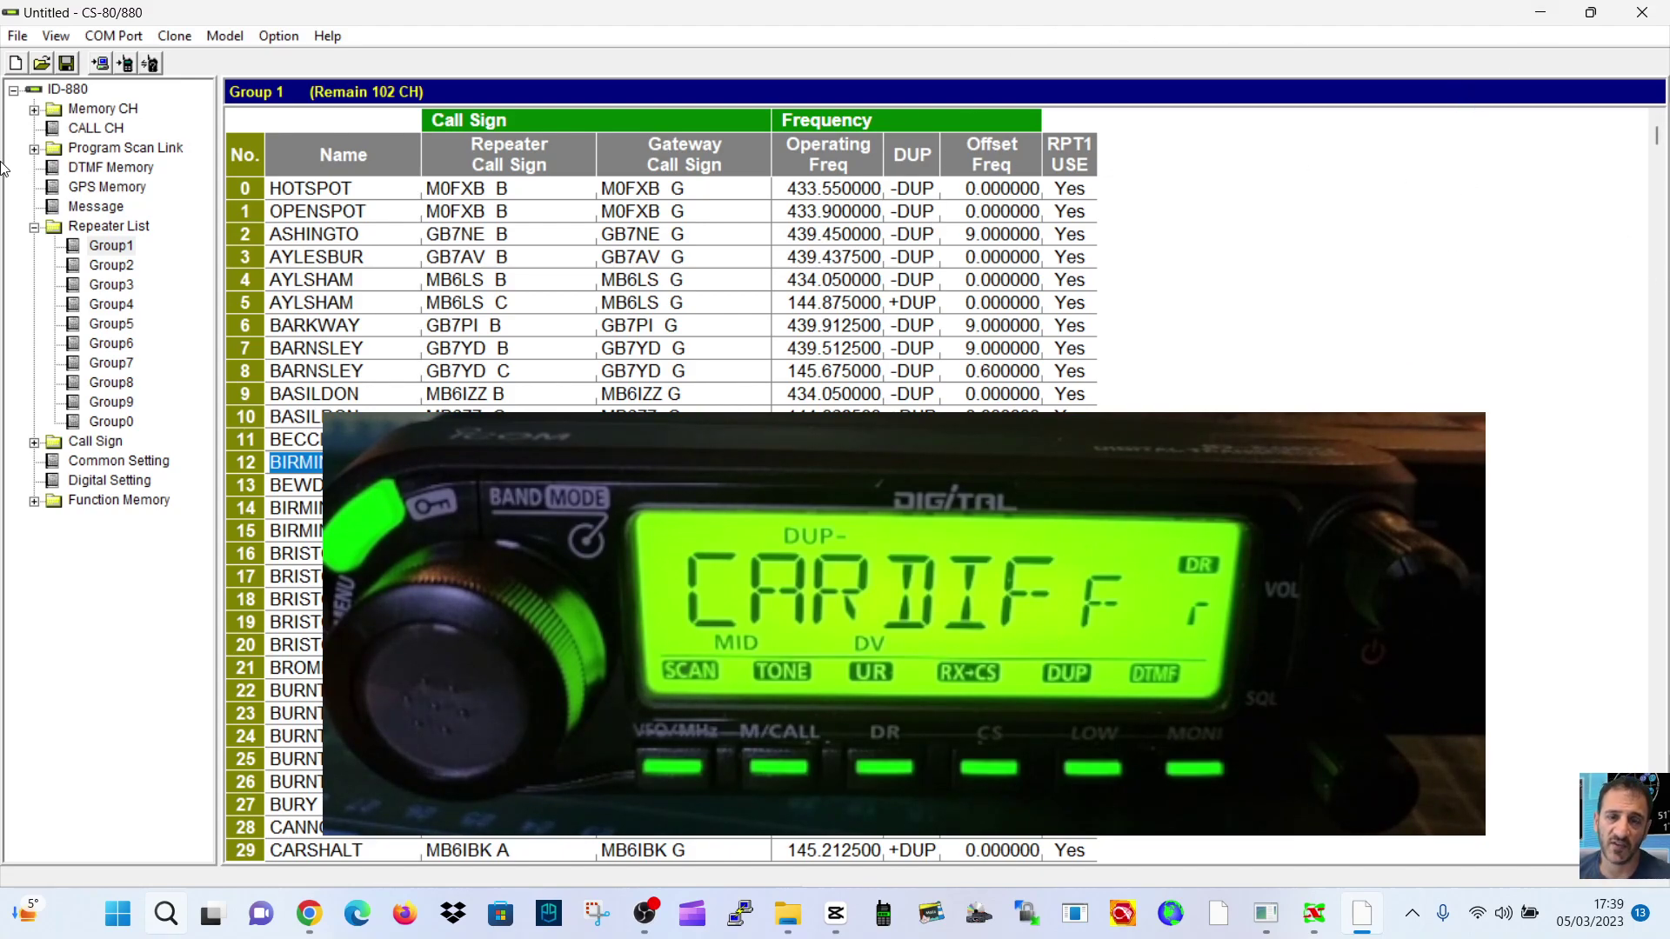
- Select Group 1 under Repeater List in the tree, on the way to the ABERDEEN/ACCRINGT group
click(112, 247)
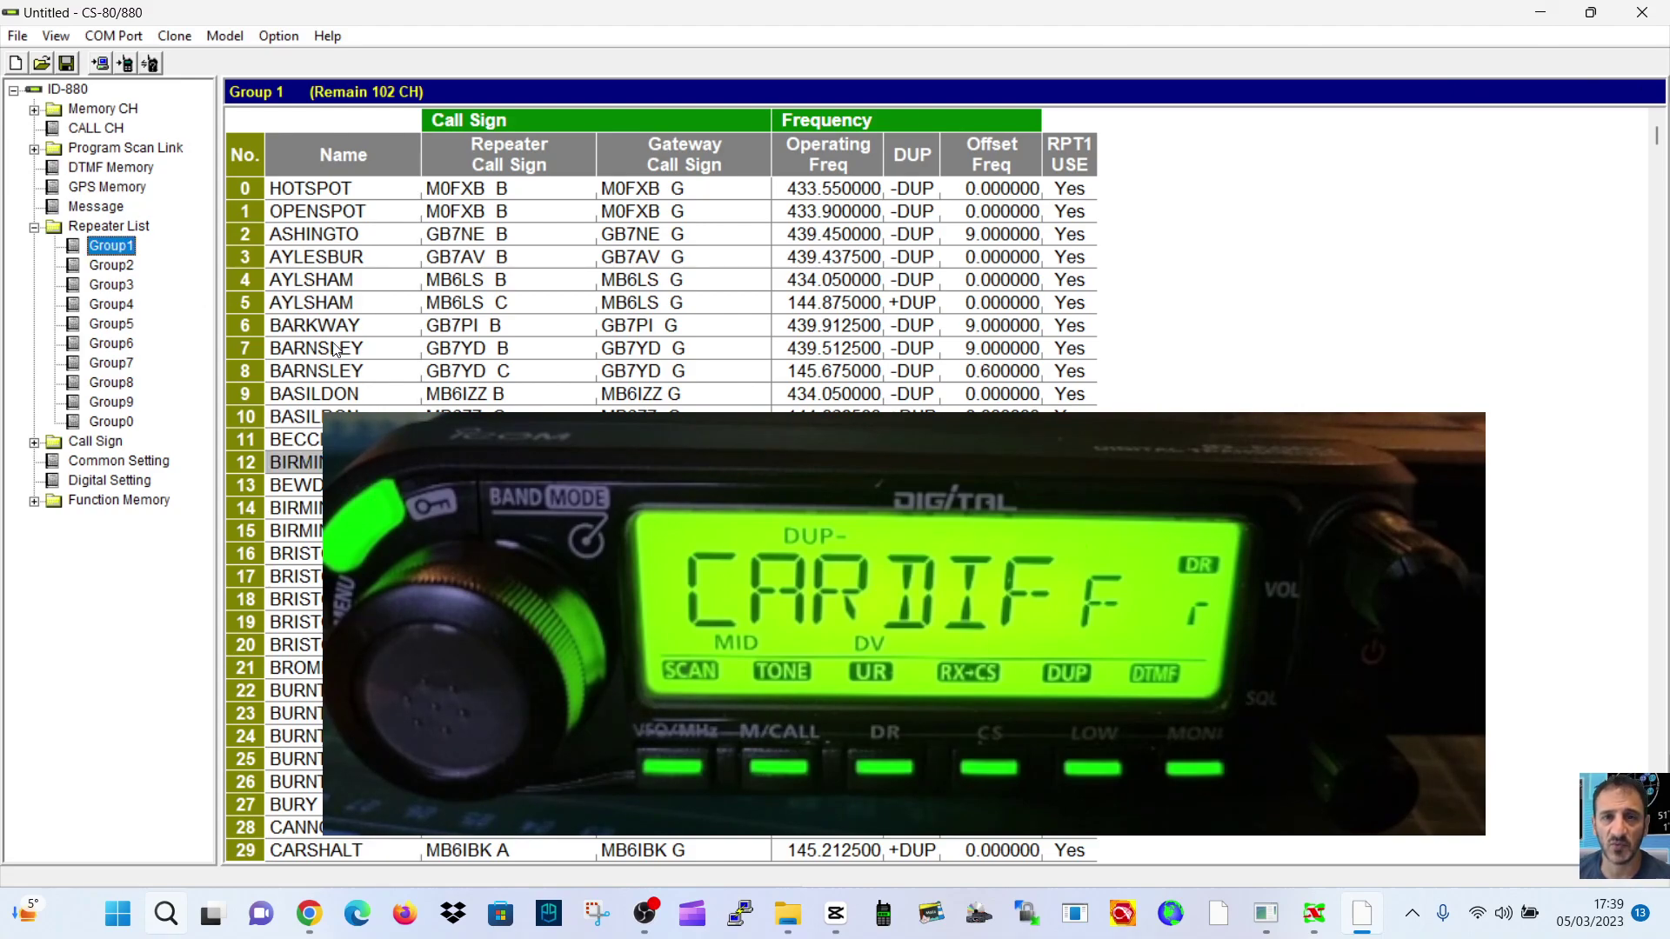
- Step through repeater Groups 2 to 7, checking each for entries, then reselect Group 1
click(112, 267)
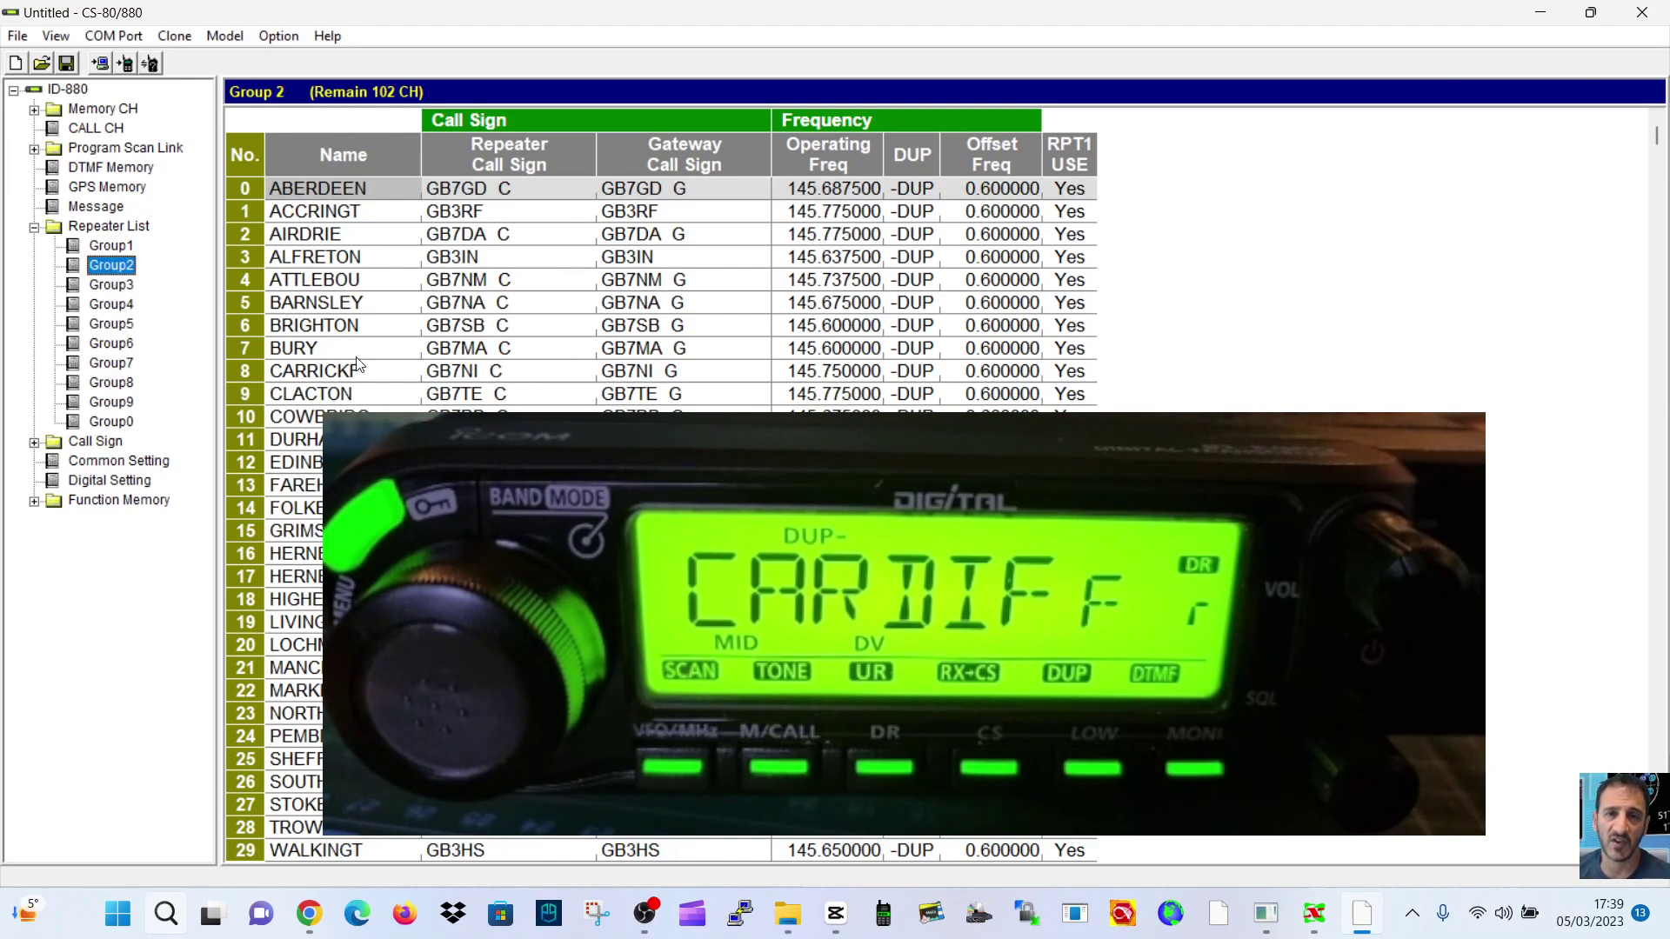
click(112, 285)
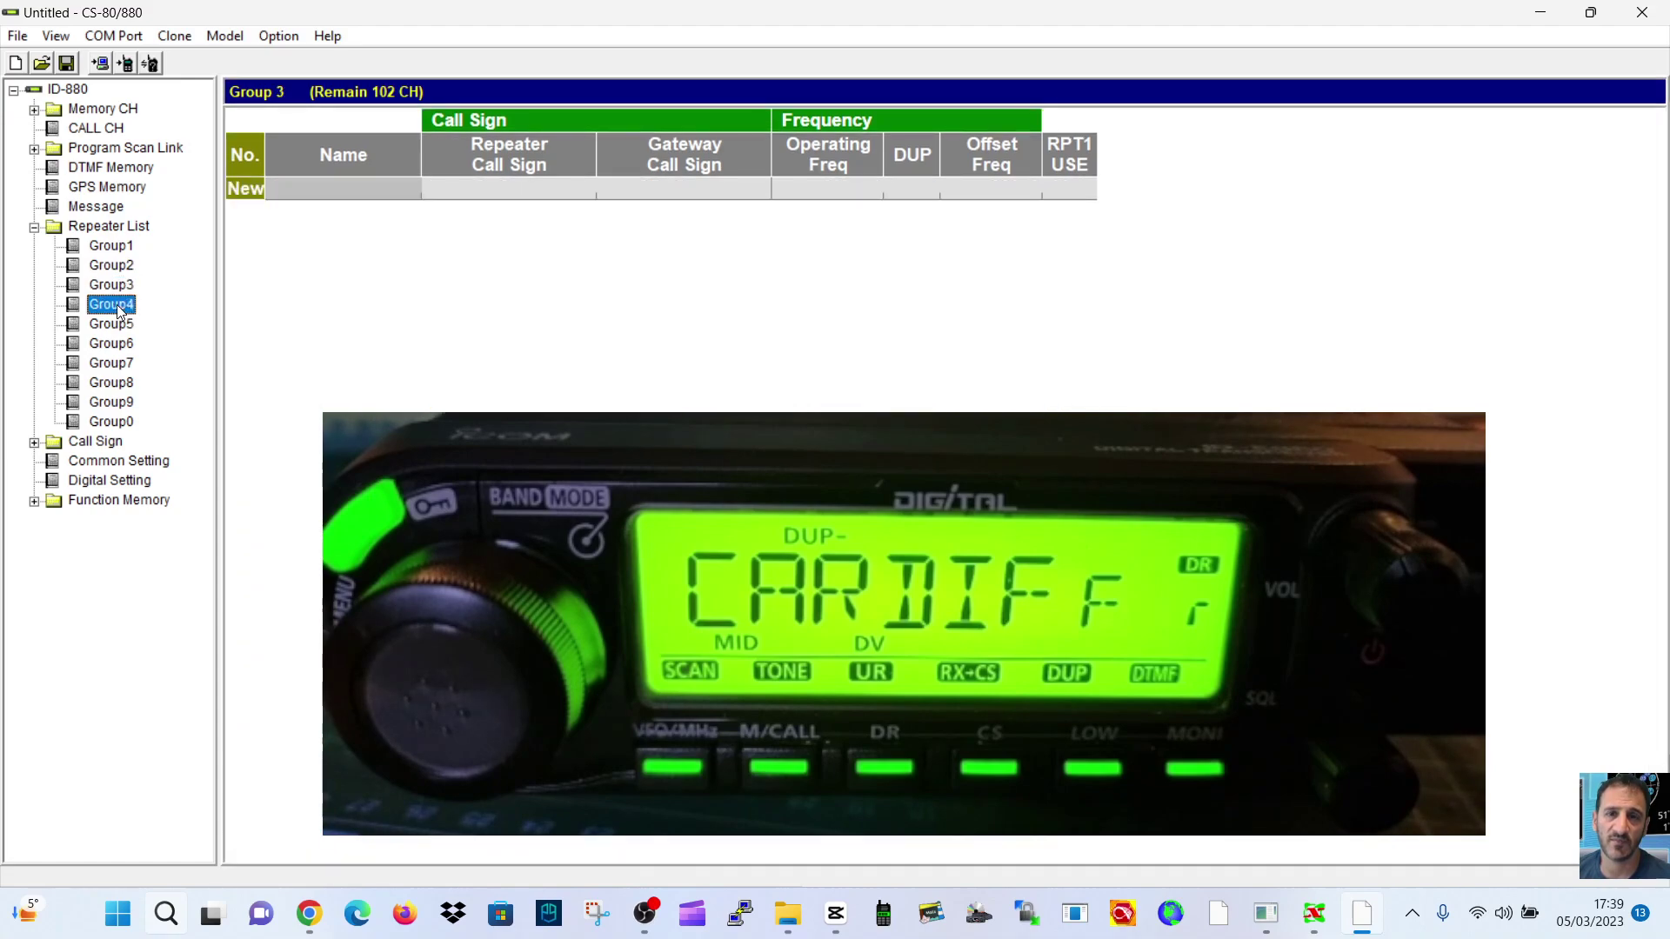
click(115, 286)
click(112, 304)
click(113, 323)
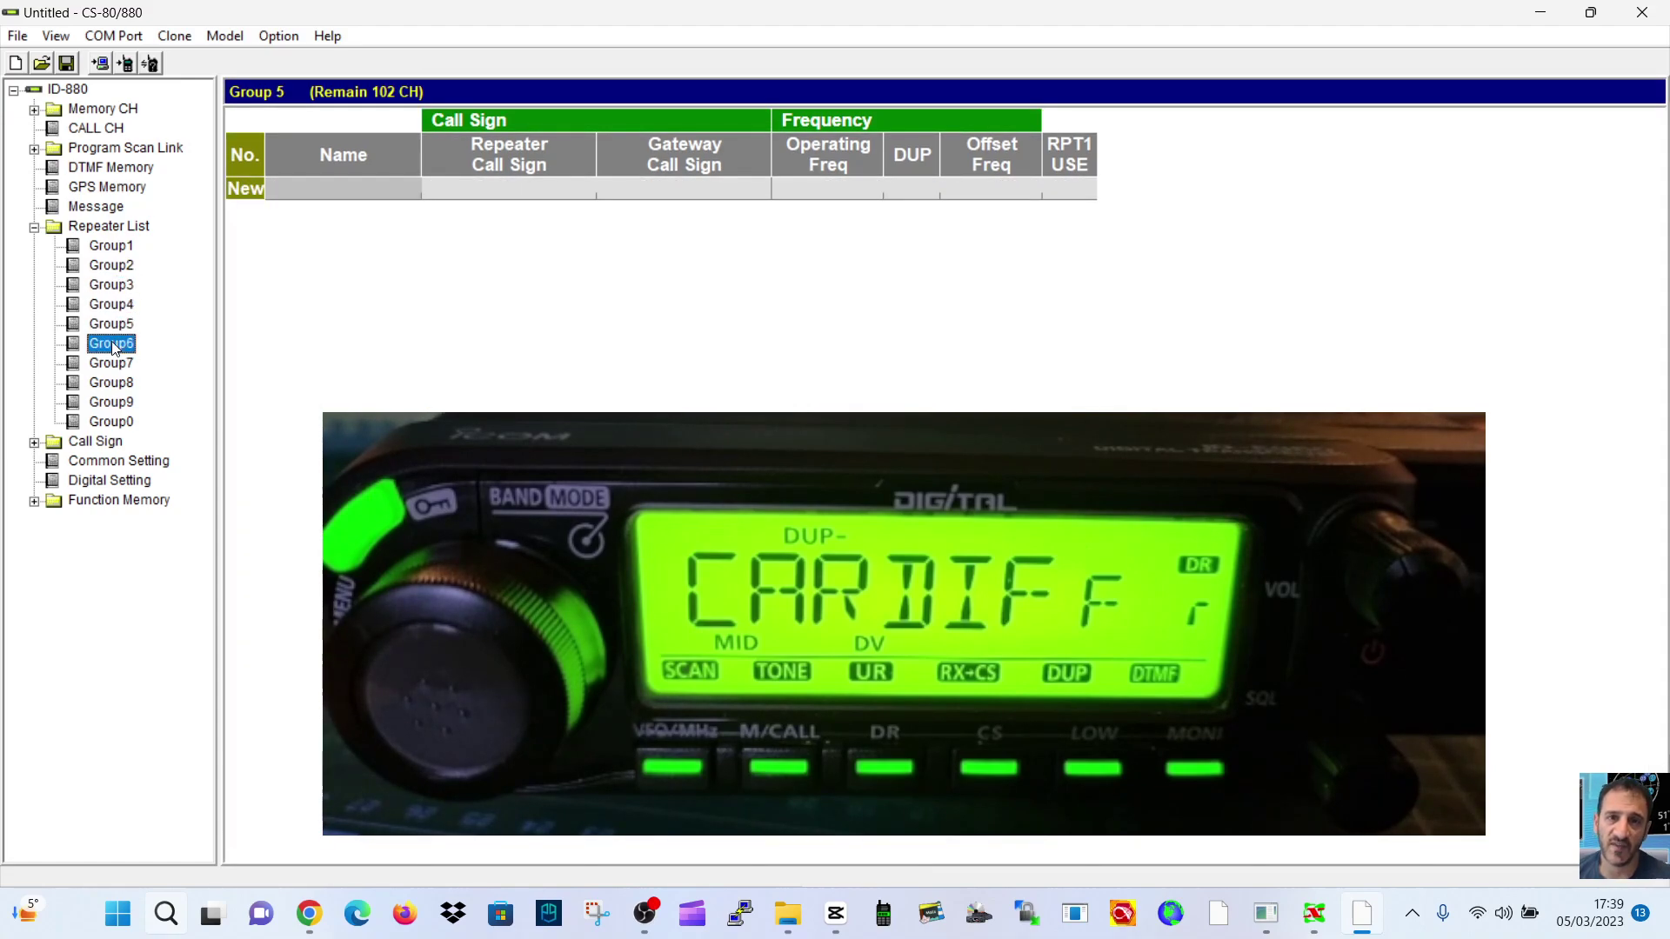
click(114, 362)
click(115, 247)
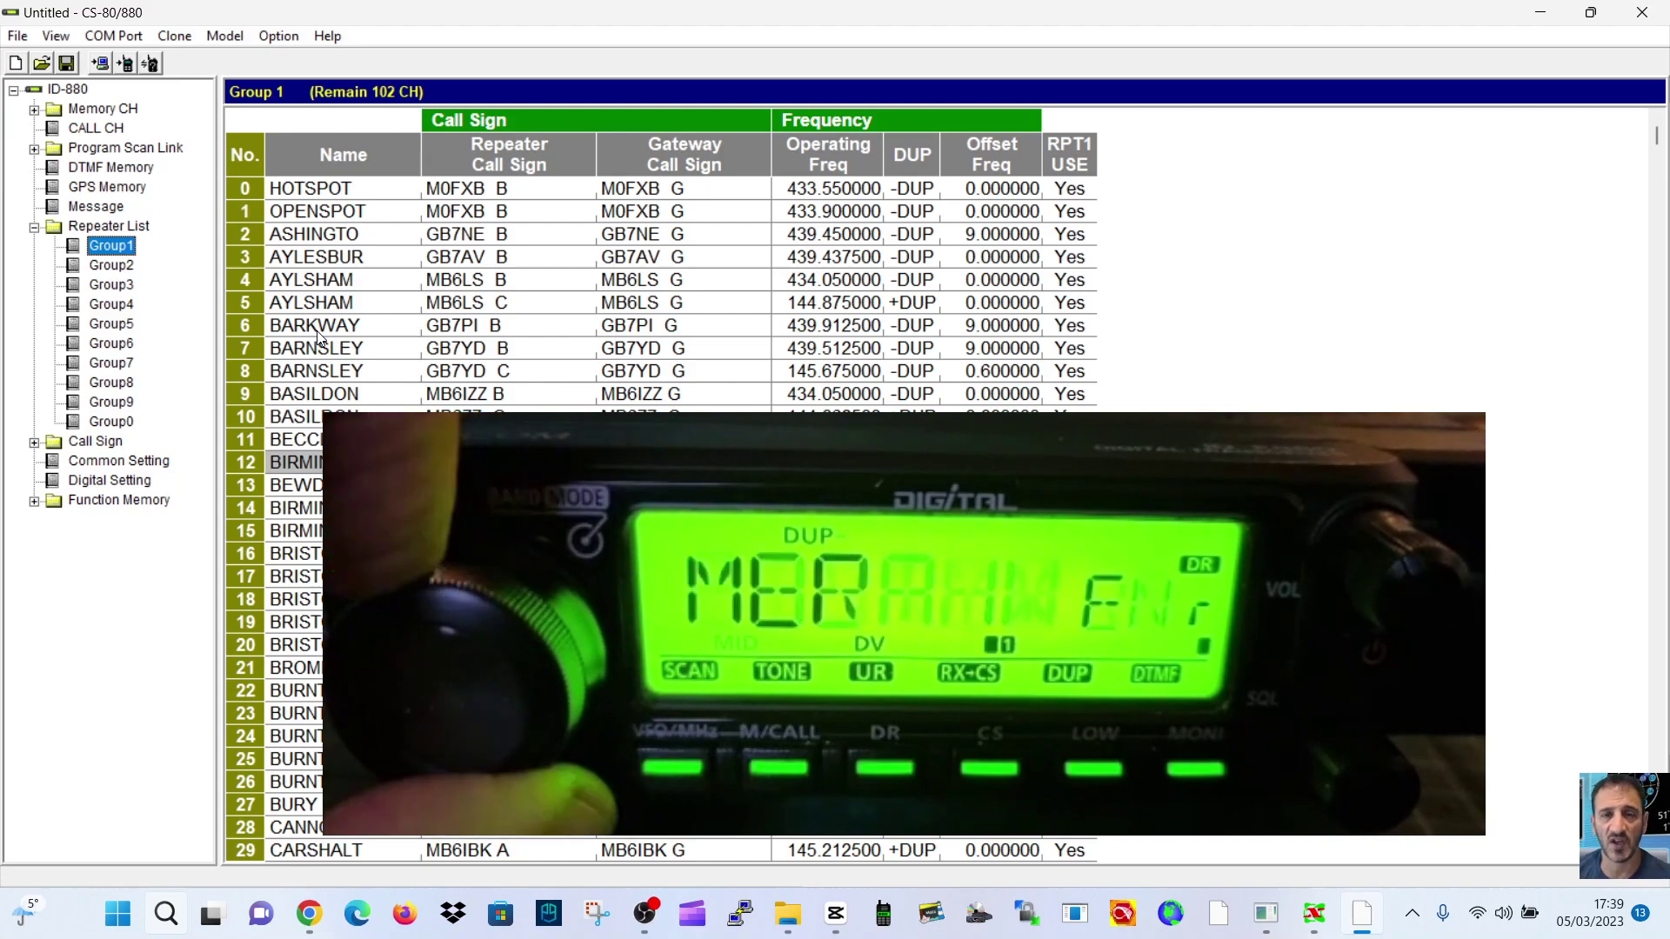
- Select Group 2 in the Repeater List tree to view its repeater entries
click(110, 266)
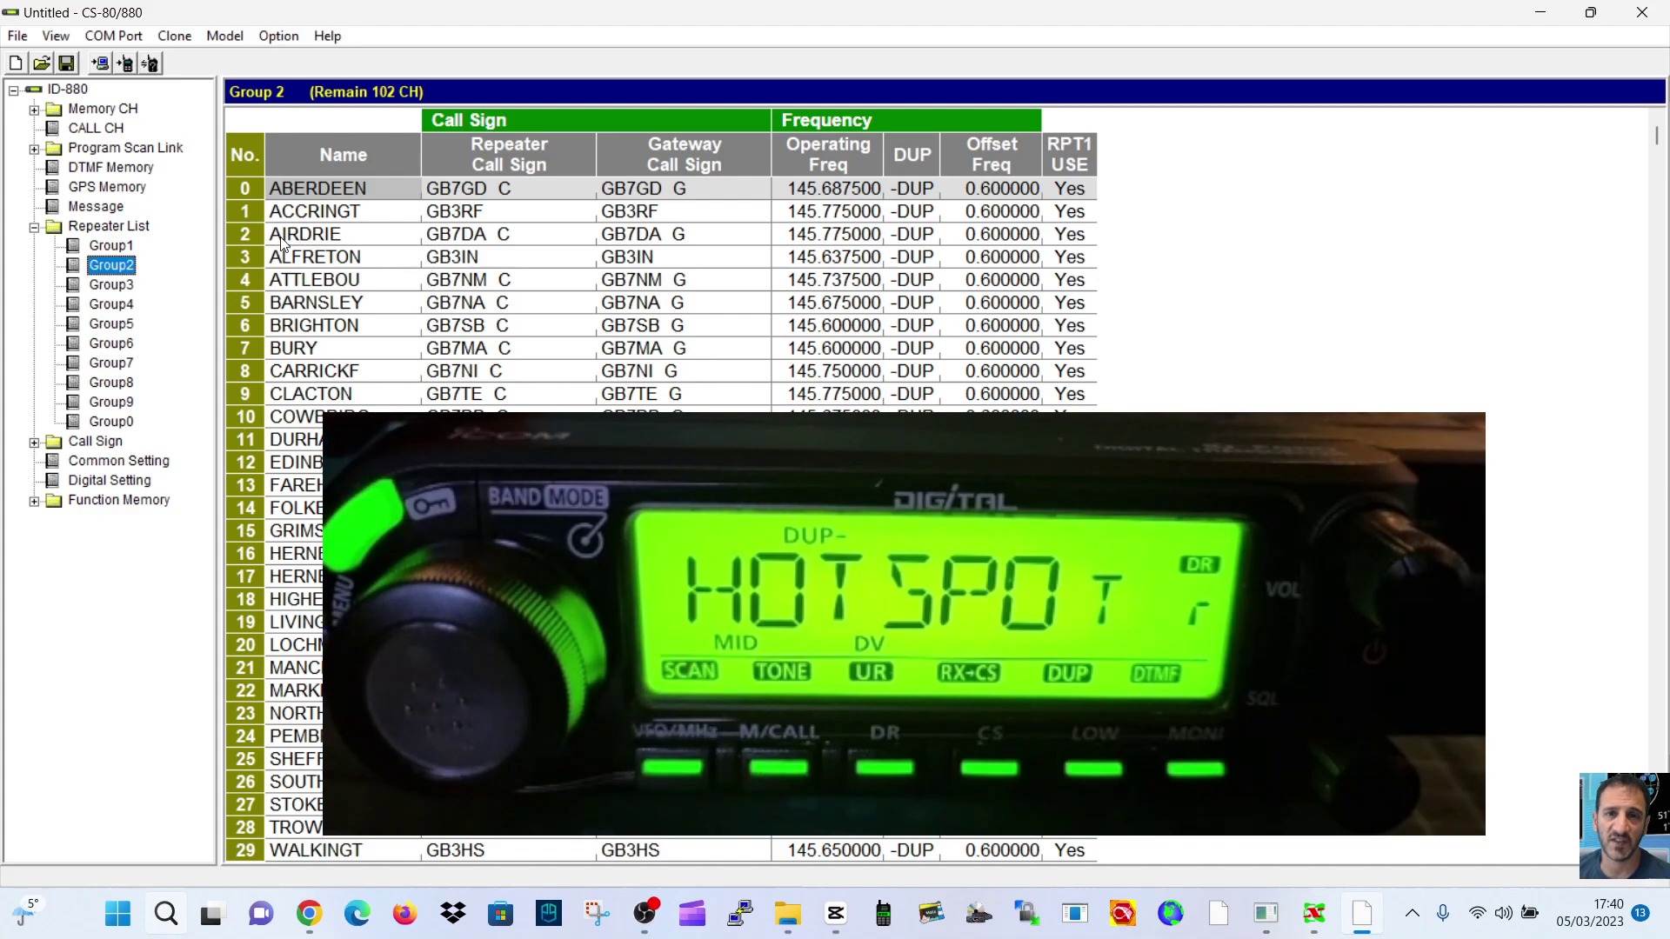
- Check the empty Groups 3 and 4, then reselect Group 1, which starts with HOTSPOT and OPENSPOT
click(115, 285)
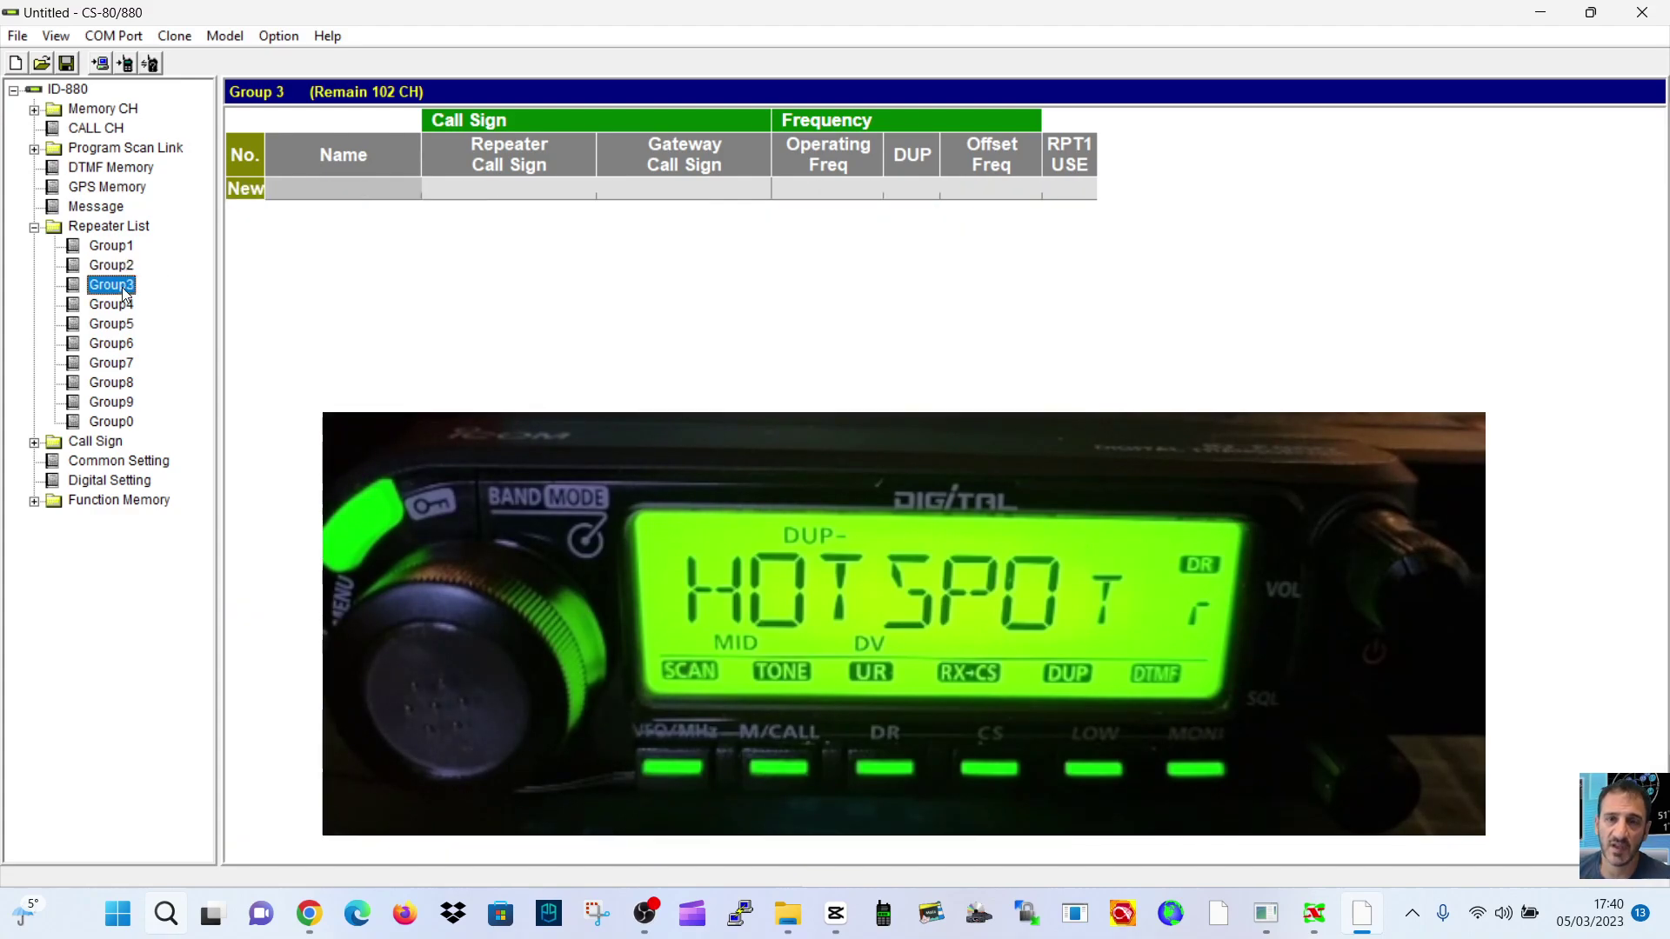
click(118, 305)
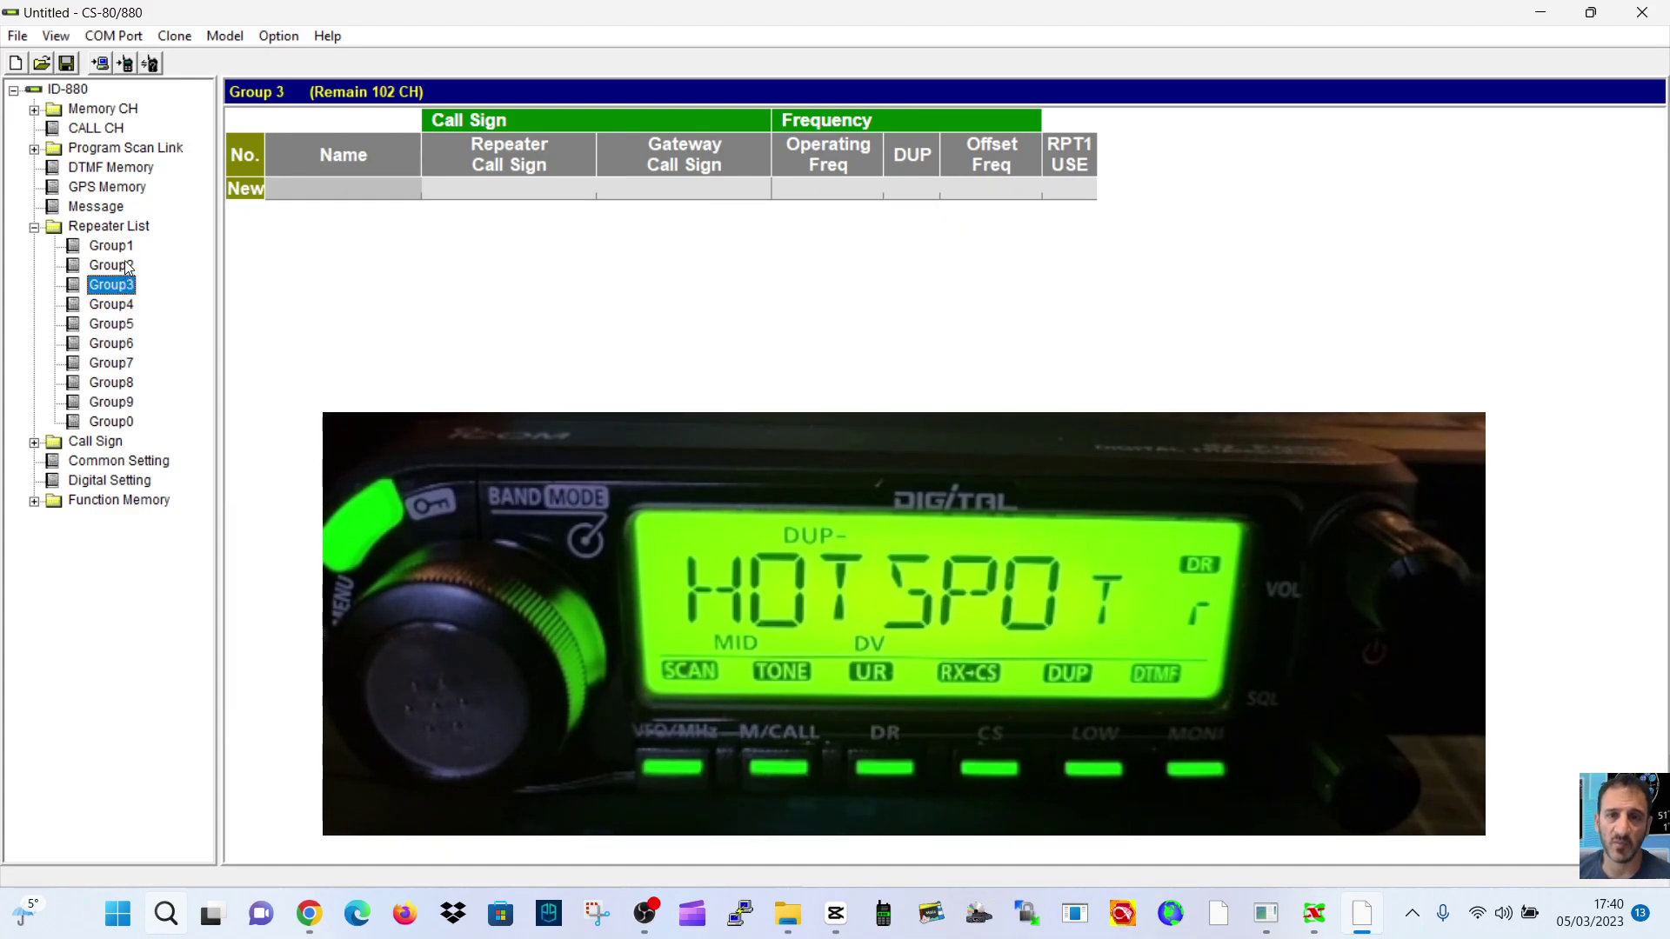
click(114, 266)
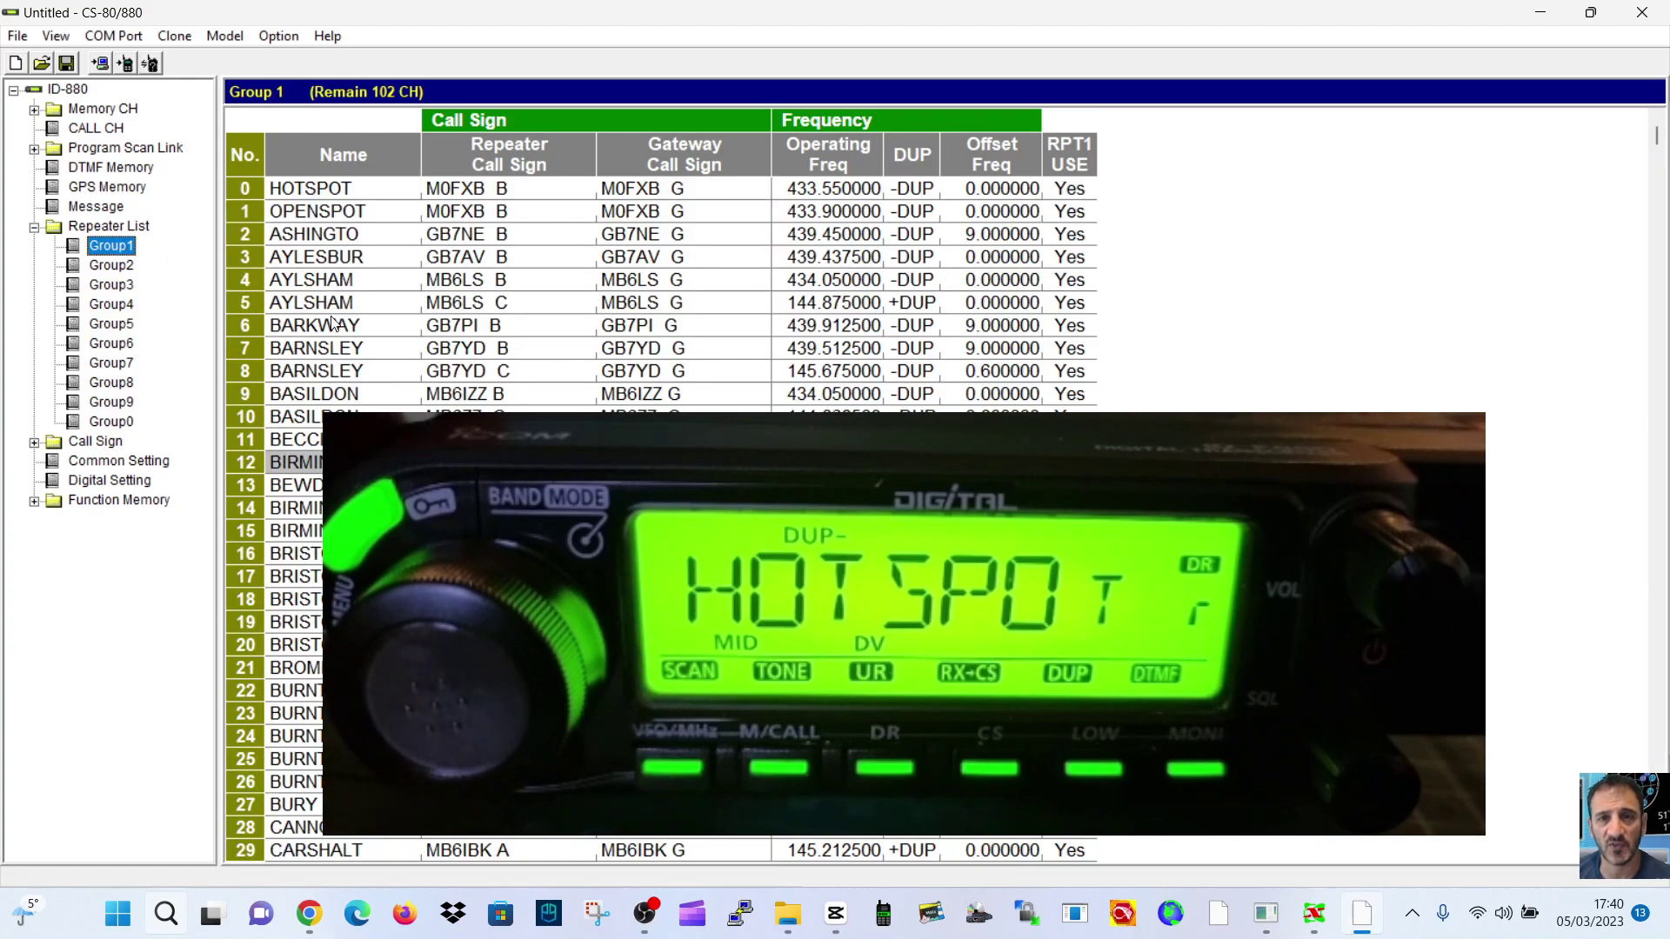